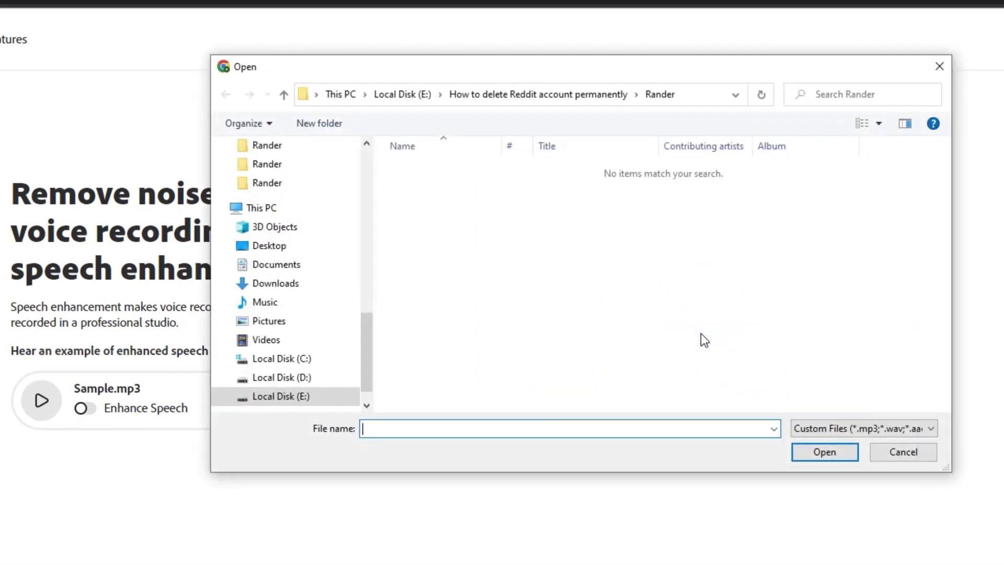
- Upload 'Audio File 1 .mp3' to Enhance Speech and start enhancing it
click(431, 171)
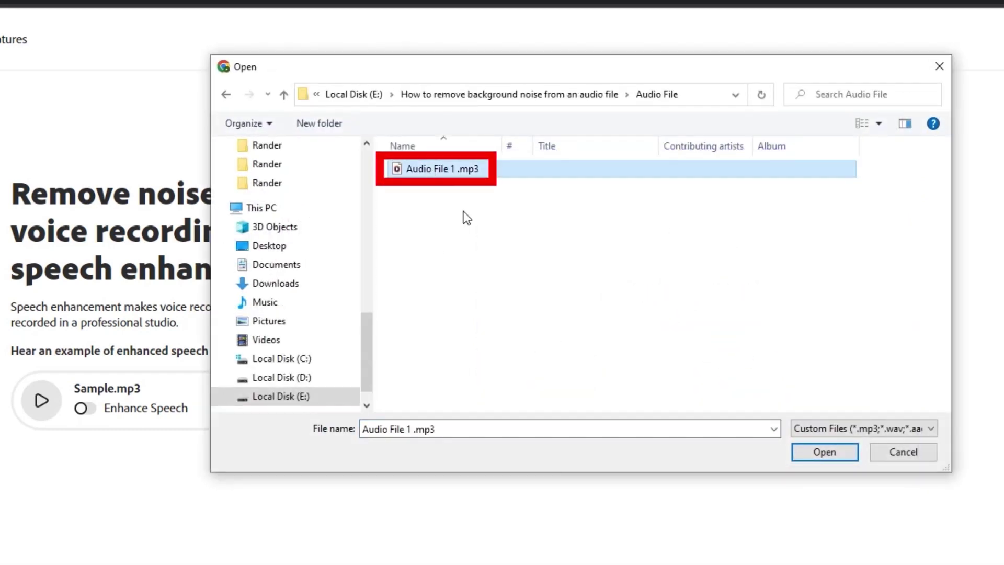
click(831, 455)
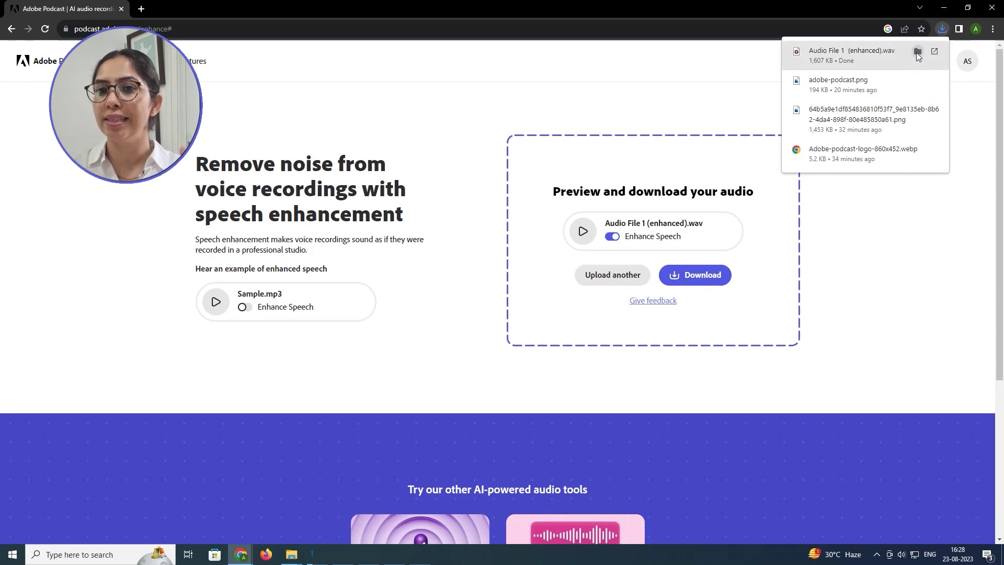
- Dismiss the finished download of 'Audio File 1 (enhanced).wav'
click(892, 227)
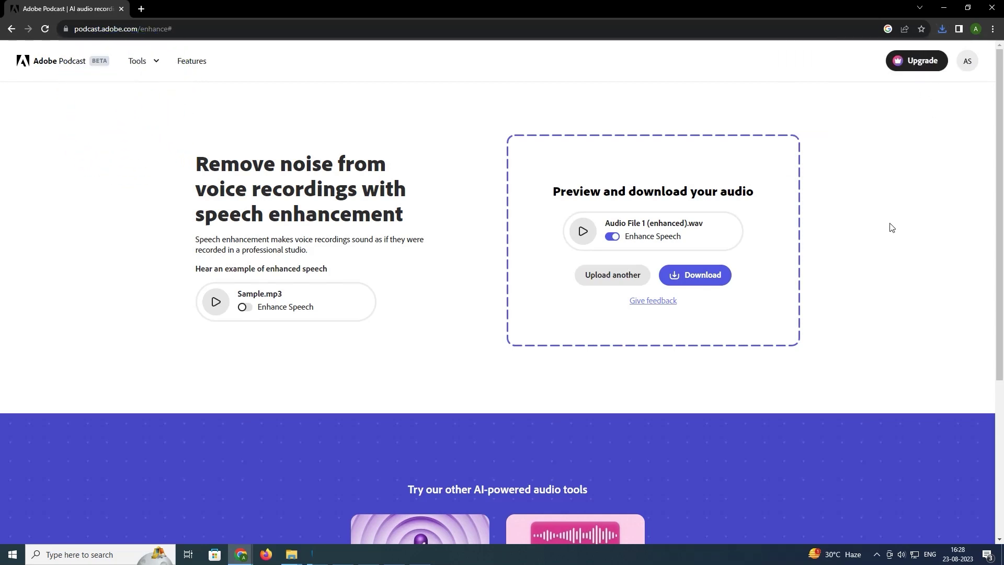